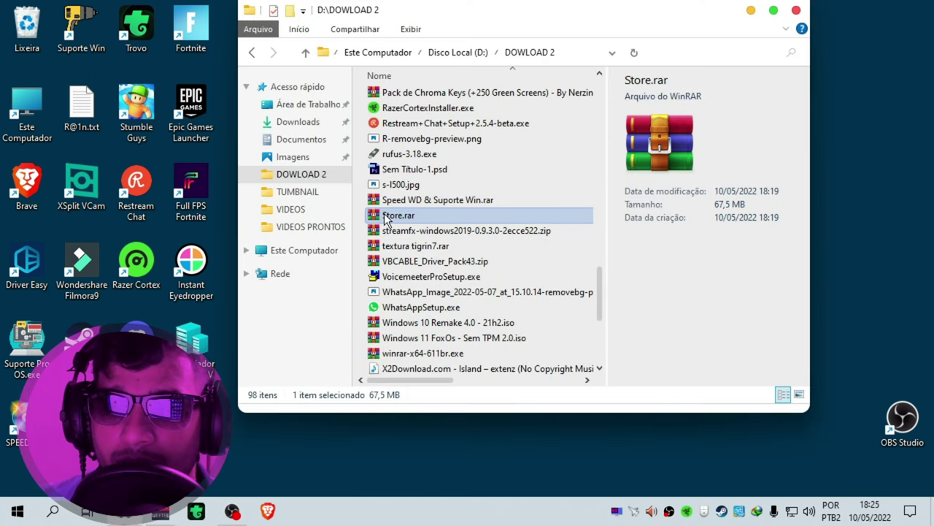
# Extract the Store.rar archive into the current DOWLOAD 2 folder and open the extracted Store folder
pyautogui.rightClick(385, 216)
pyautogui.moveTo(547, 288)
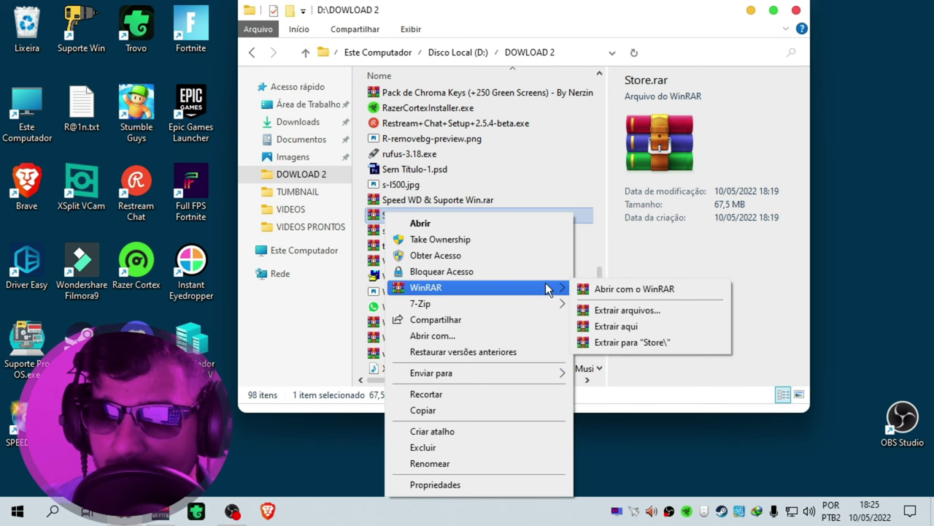
pyautogui.click(611, 325)
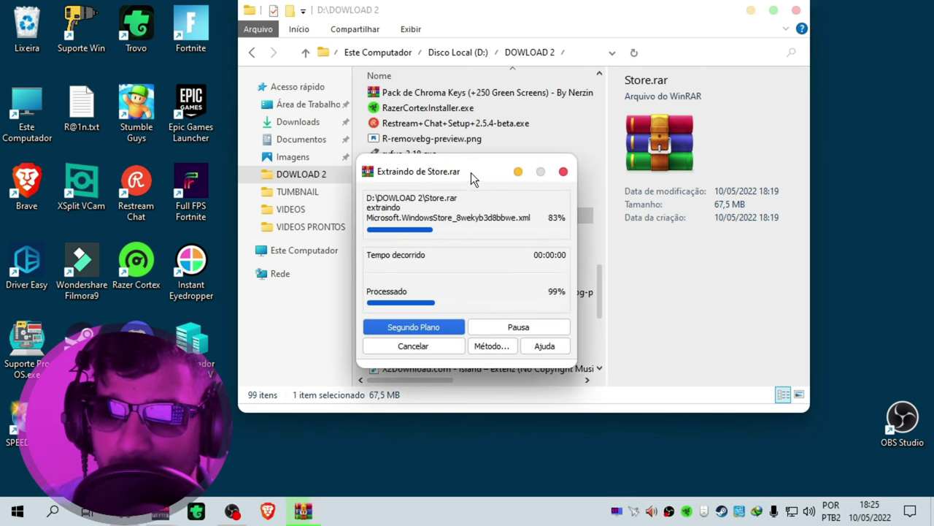
pyautogui.scroll(20, 469, 187)
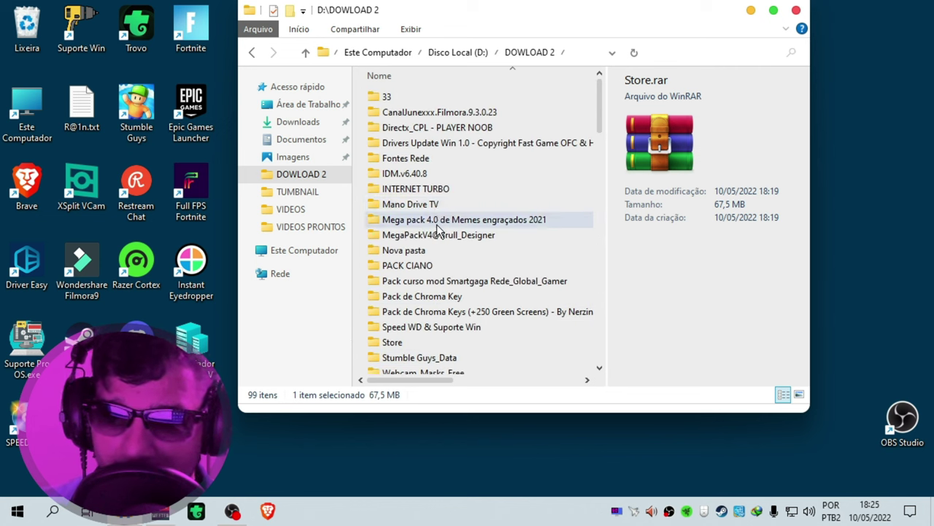
pyautogui.doubleClick(392, 342)
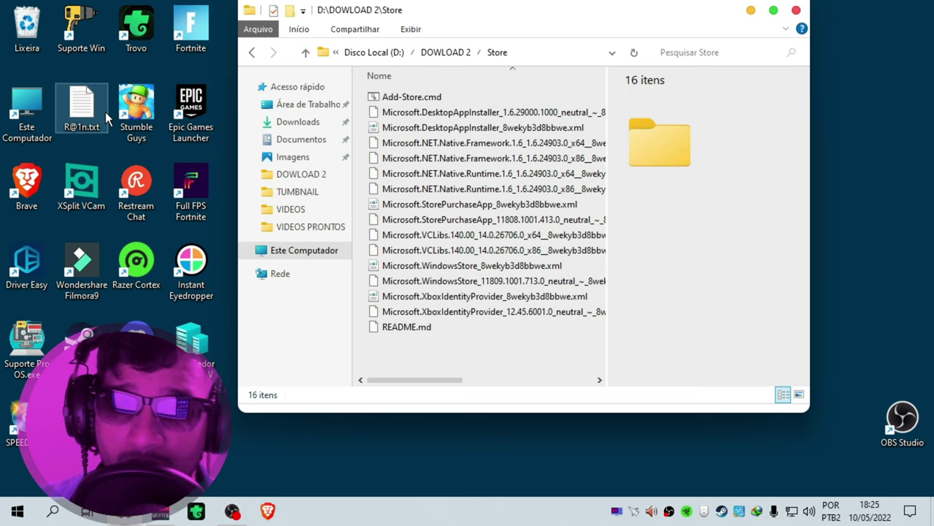
# Search Windows for "microsoft" to check for the Microsoft Store, then open and close the Microsoft Silverlight result
pyautogui.click(53, 510)
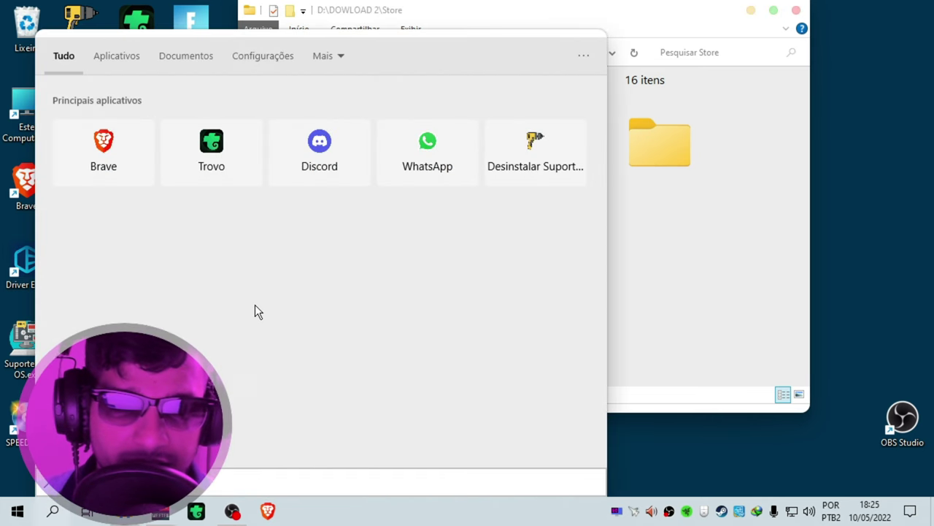
pyautogui.write('mi')
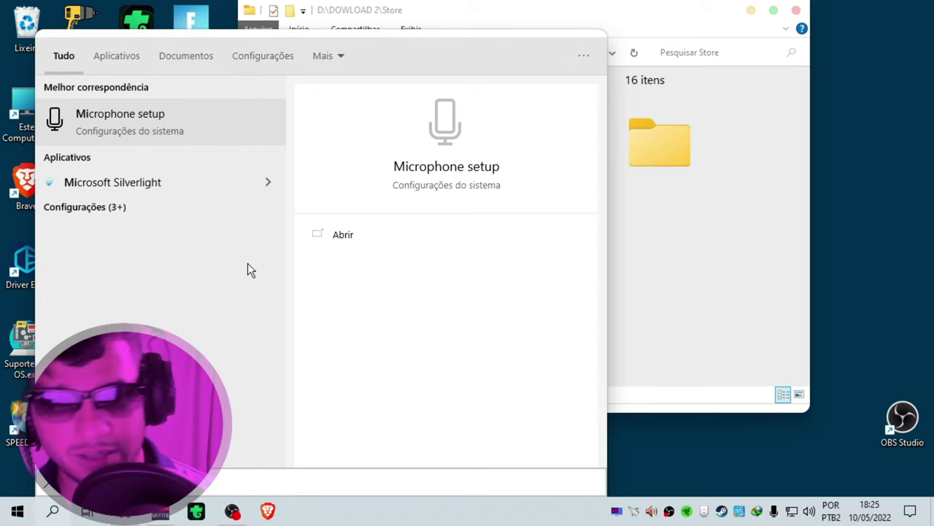
pyautogui.write('cr')
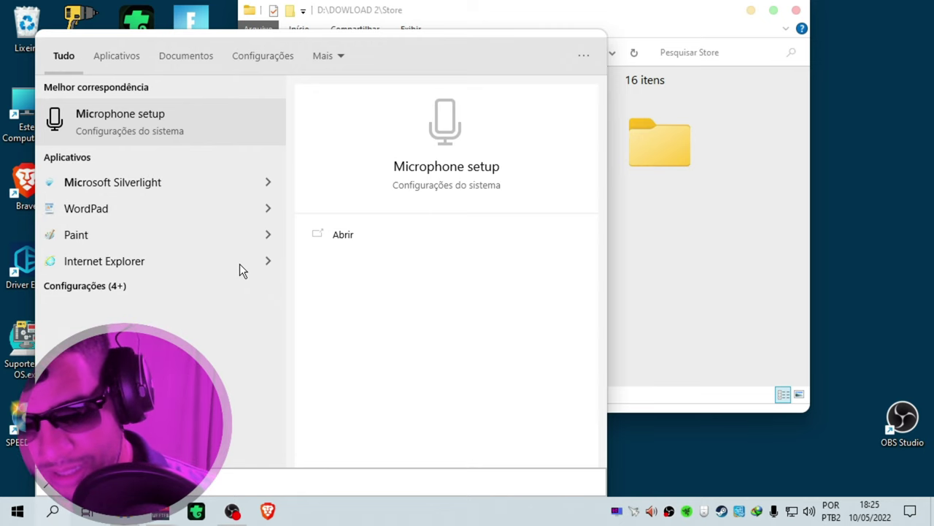
pyautogui.write('o')
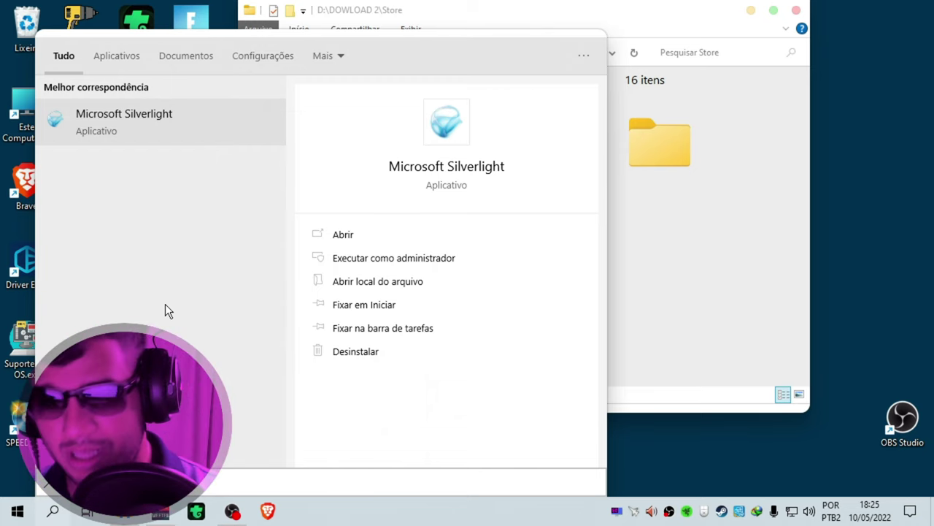
pyautogui.press('BackSpace')
pyautogui.press('BackSpace')
pyautogui.press('BackSpace')
pyautogui.press('BackSpace')
pyautogui.press('BackSpace')
pyautogui.press('BackSpace')
pyautogui.press('BackSpace')
pyautogui.press('BackSpace')
pyautogui.press('BackSpace')
pyautogui.press('BackSpace')
pyautogui.press('BackSpace')
pyautogui.press('BackSpace')
pyautogui.press('BackSpace')
pyautogui.press('BackSpace')
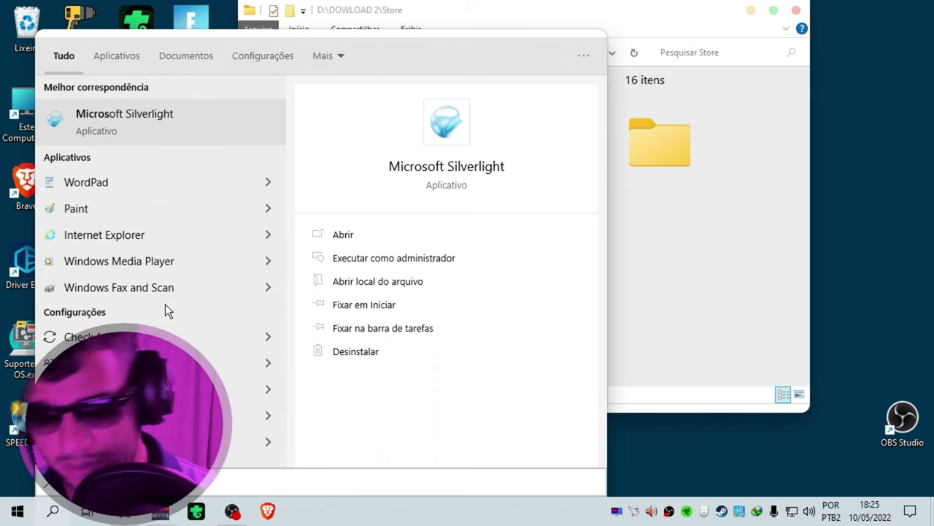
pyautogui.write('ft')
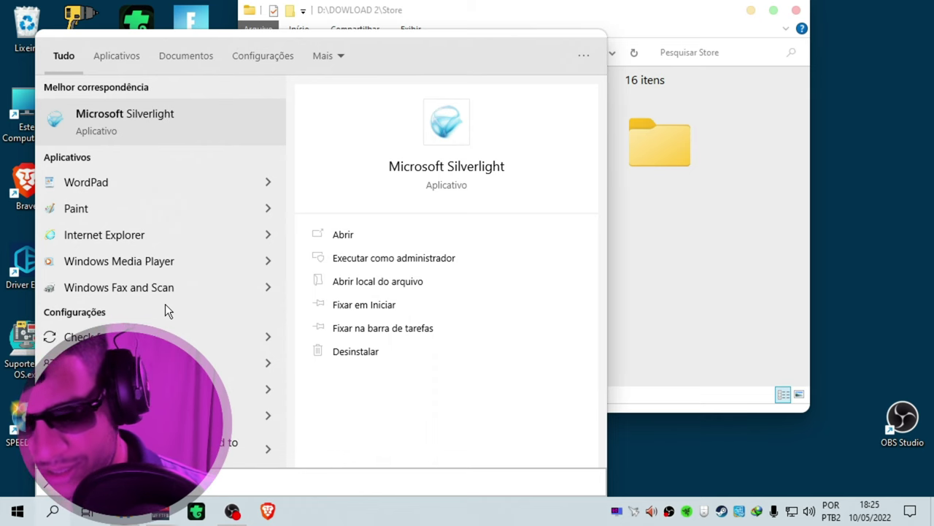
pyautogui.press('Return')
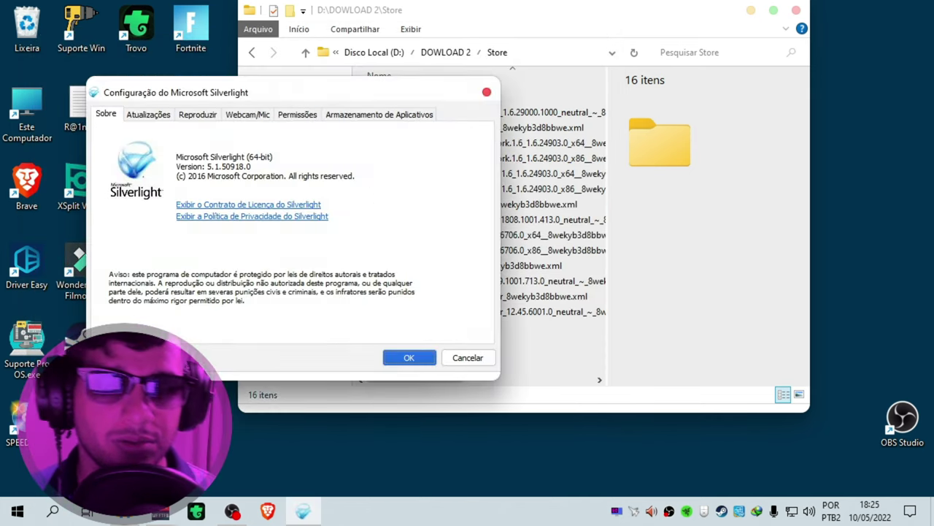
pyautogui.click(487, 92)
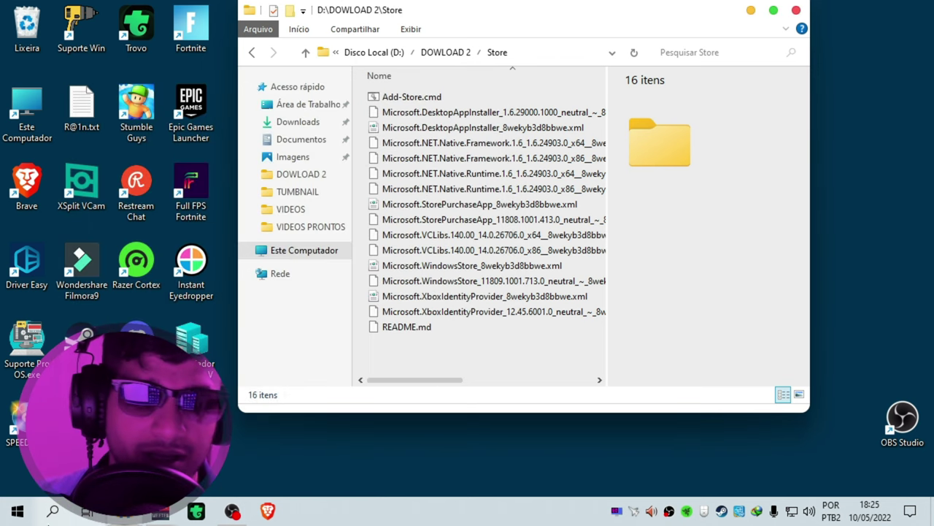
# Look through the Start menu's list of installed apps for the Microsoft Store
pyautogui.click(18, 514)
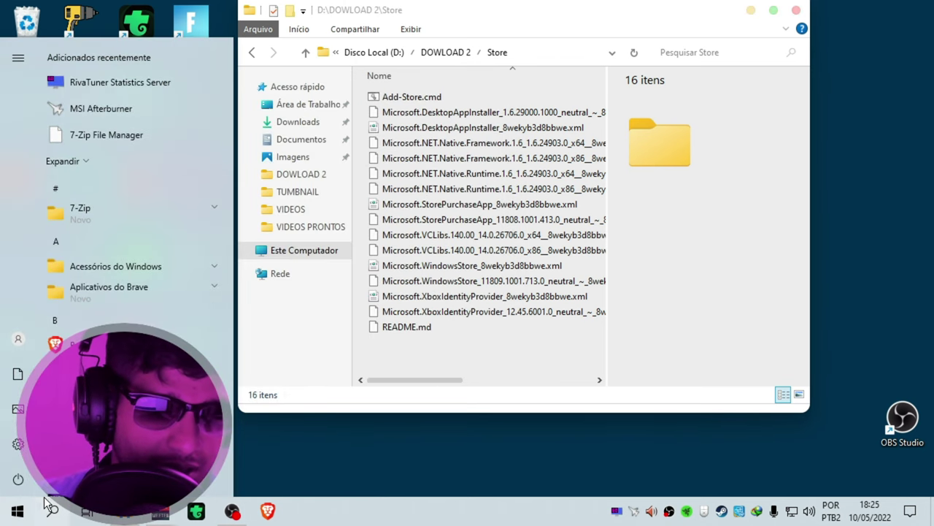
pyautogui.scroll(-15, 124, 219)
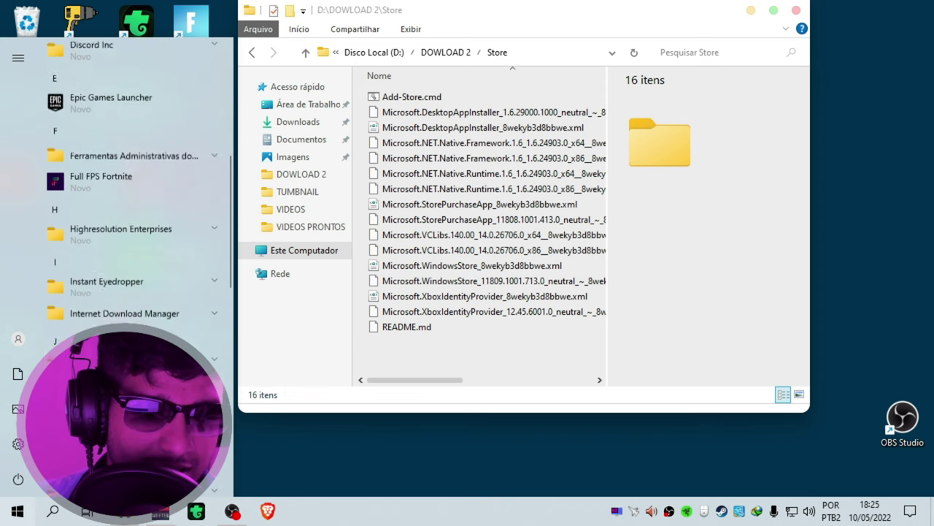
pyautogui.scroll(-5, 124, 190)
pyautogui.scroll(-2, 124, 219)
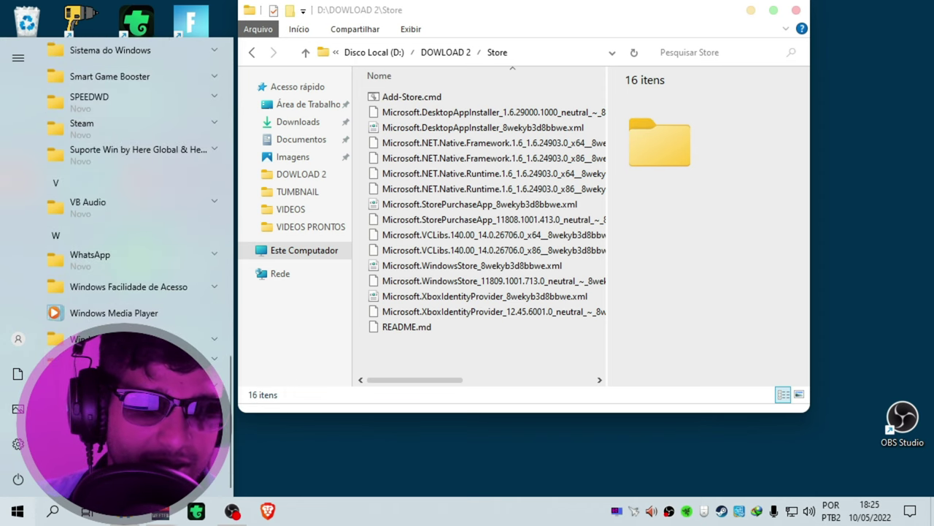
pyautogui.scroll(4, 124, 219)
pyautogui.click(449, 368)
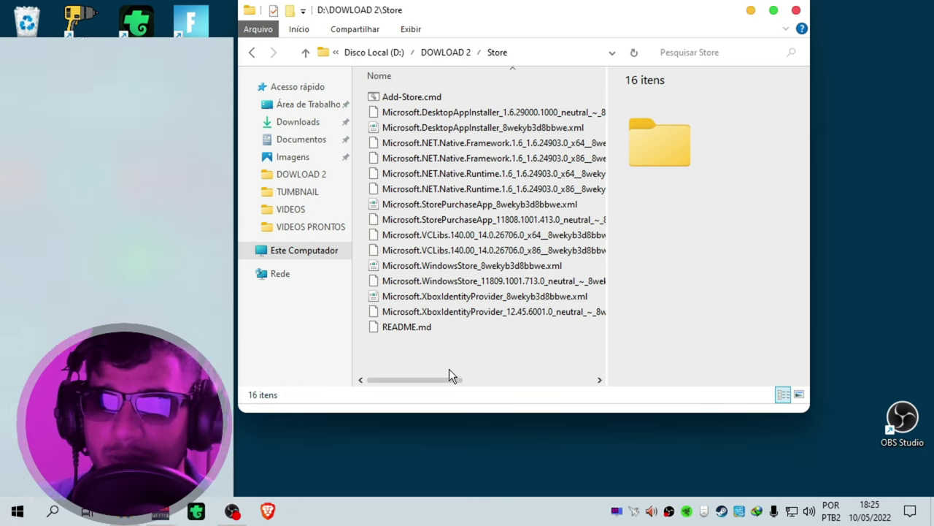
# Maximize the Store folder window and run the Add-Store.cmd script
pyautogui.click(773, 10)
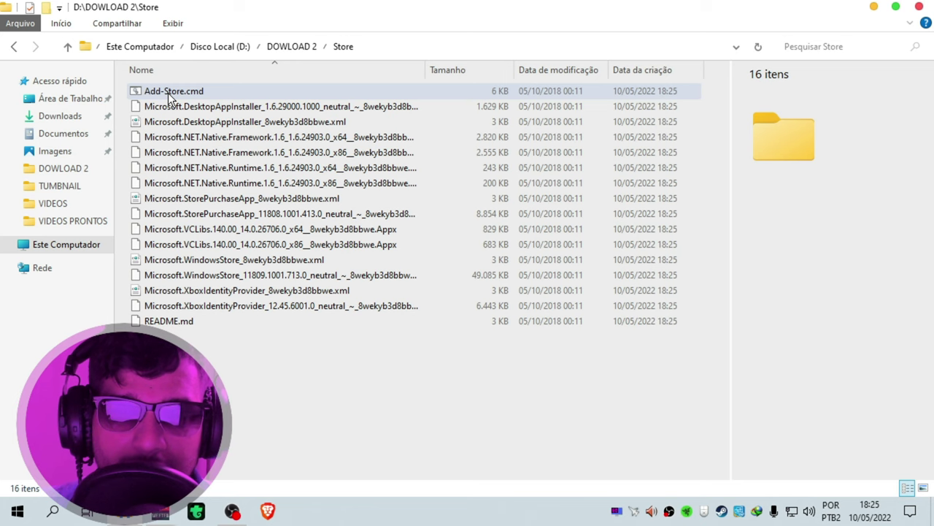
pyautogui.doubleClick(168, 93)
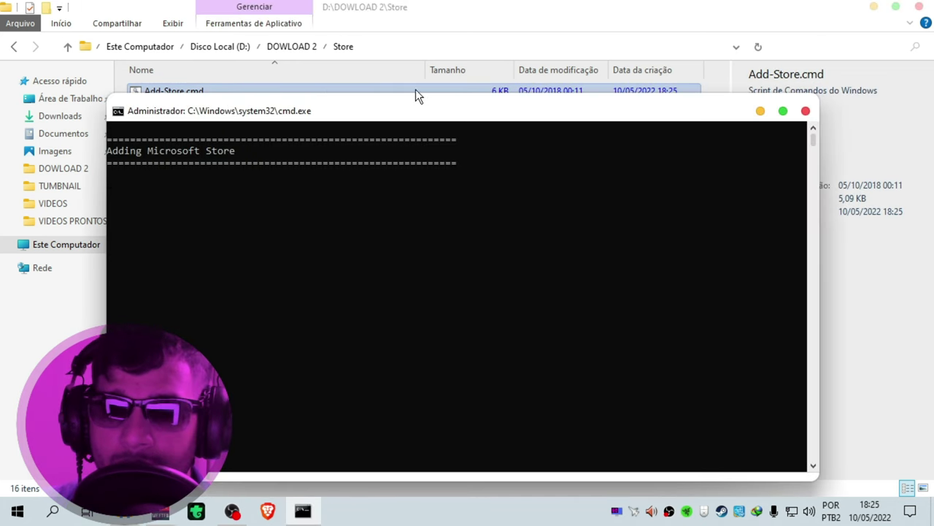
pyautogui.rightClick(154, 93)
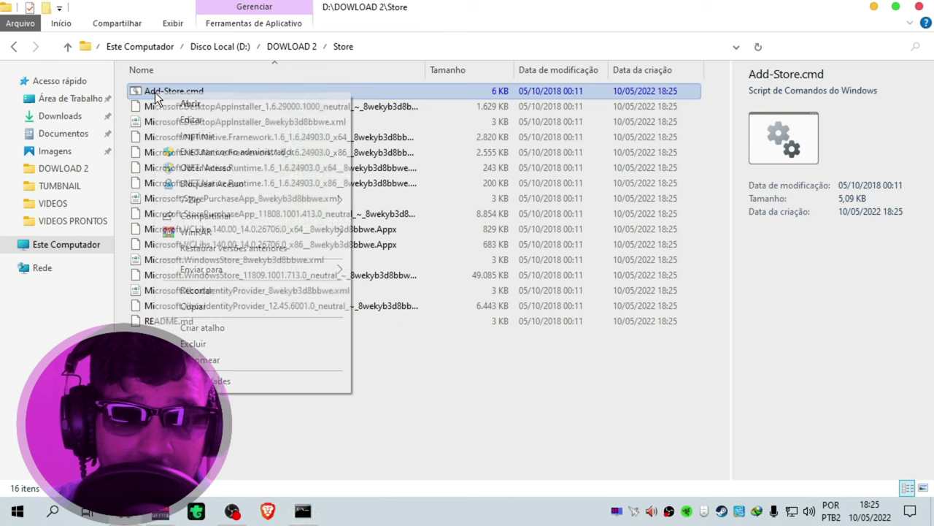
pyautogui.click(205, 152)
pyautogui.moveTo(303, 511)
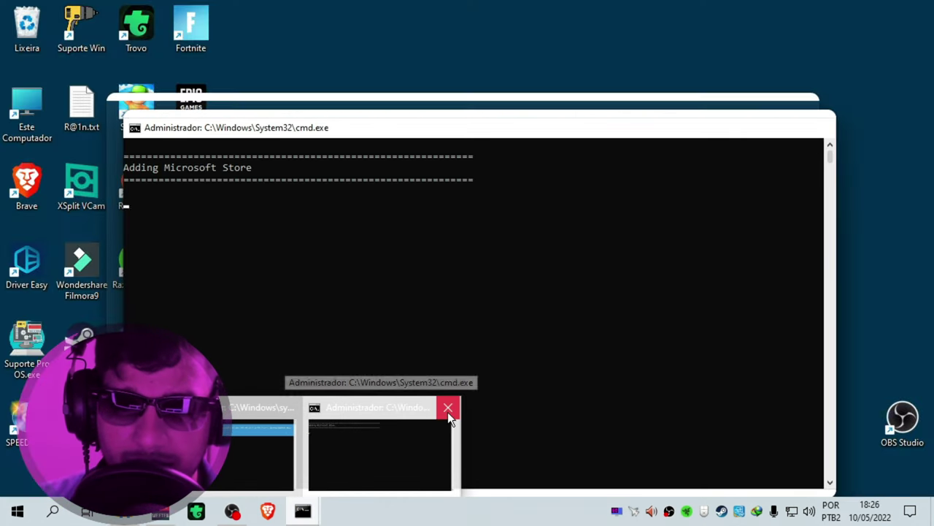
pyautogui.click(447, 407)
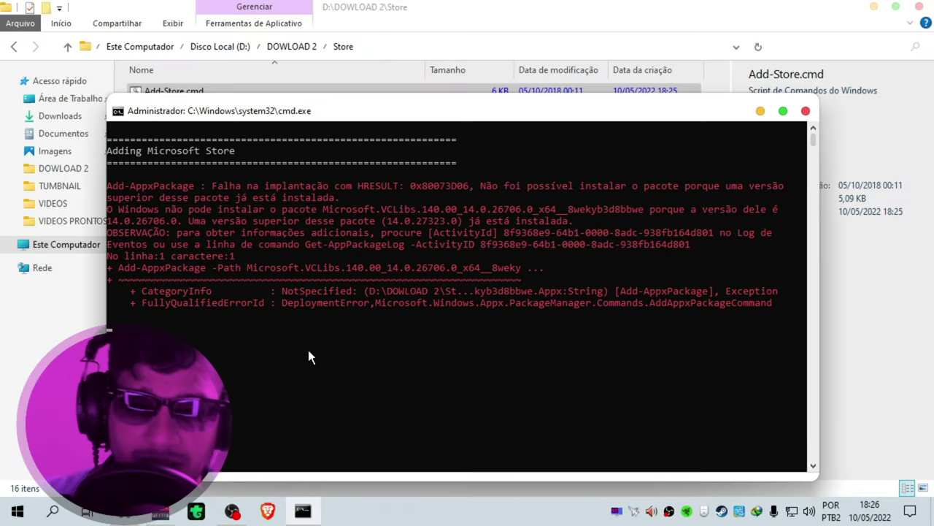
# Let the Add-Store.cmd script finish, dismiss its console and close the Store folder window
pyautogui.click(782, 111)
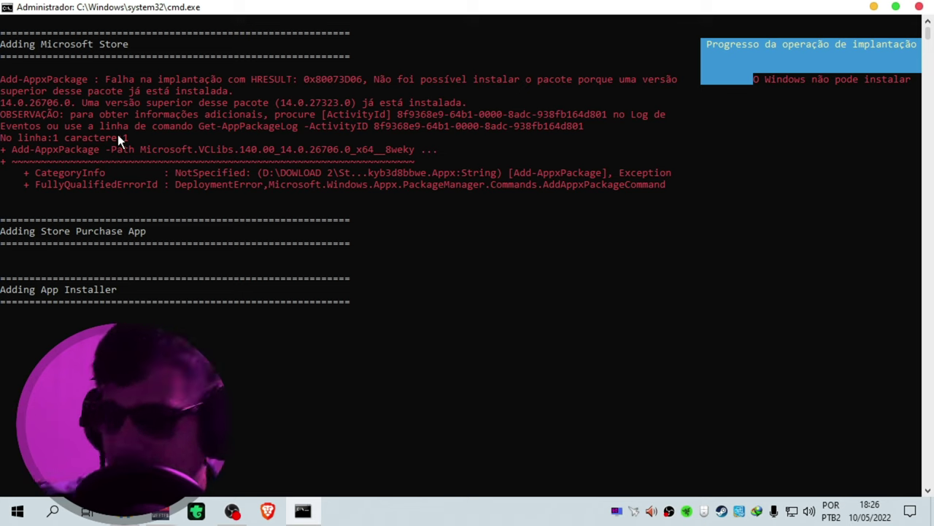
pyautogui.click(896, 9)
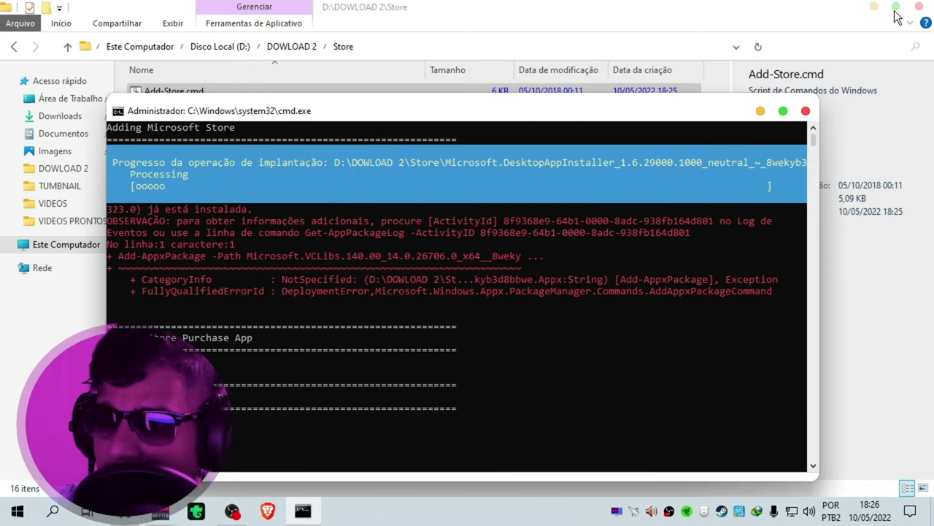
pyautogui.click(781, 111)
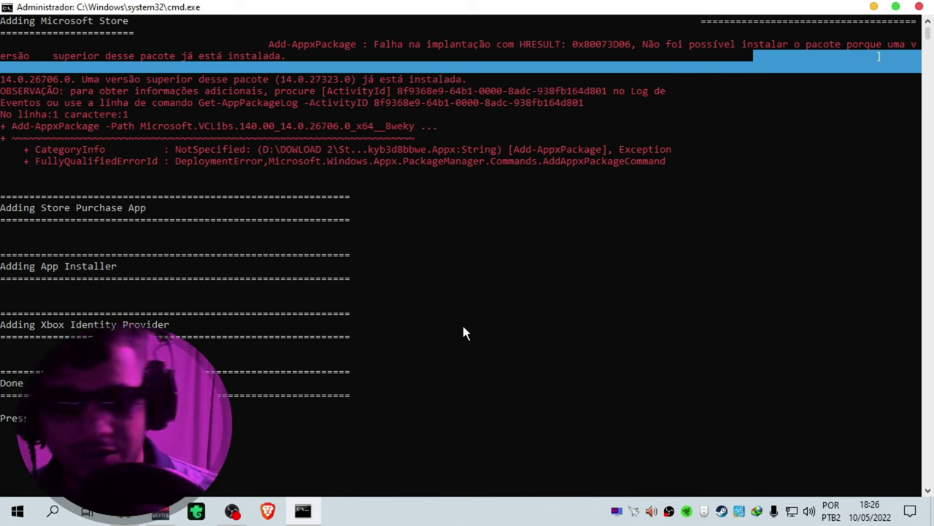
pyautogui.press('Return')
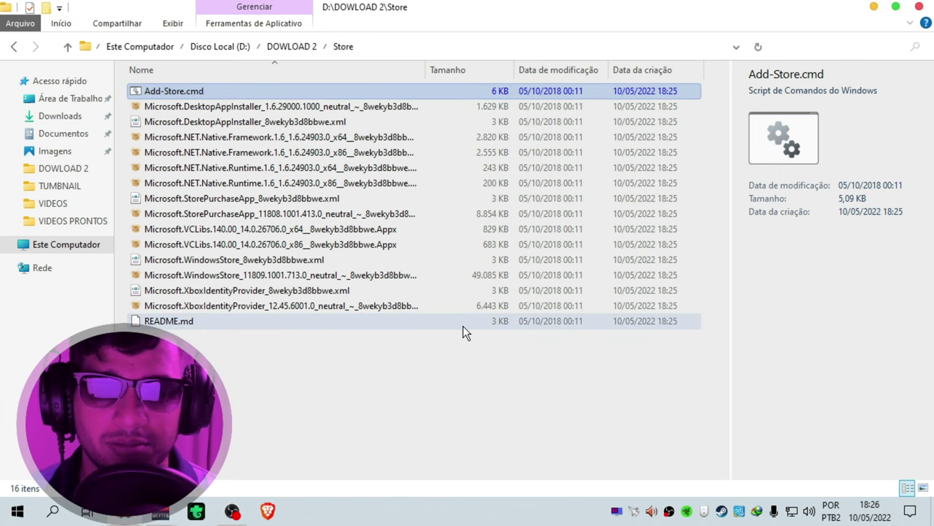
pyautogui.click(918, 6)
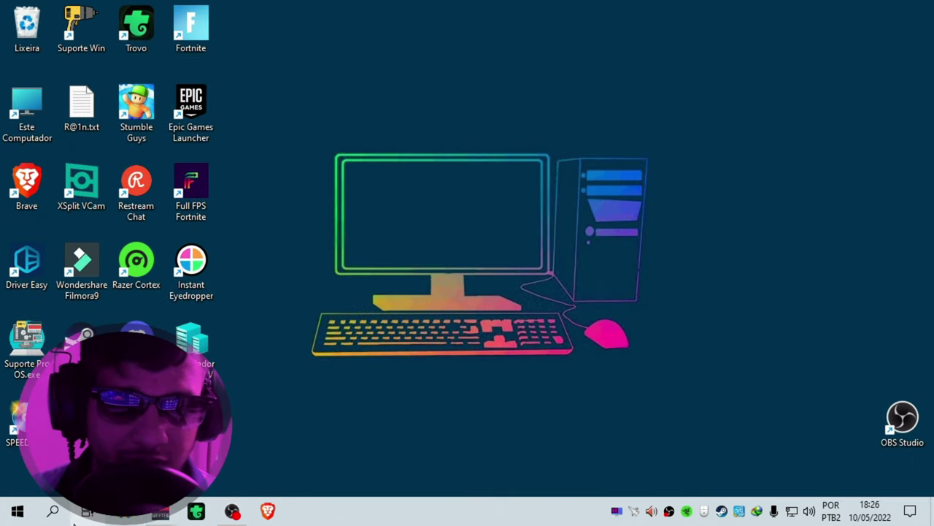
pyautogui.click(51, 513)
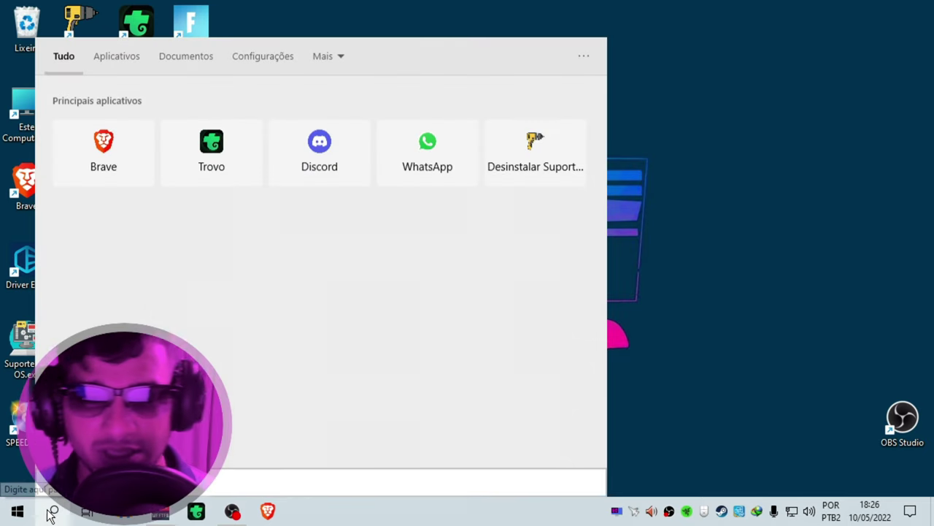
pyautogui.write('mi')
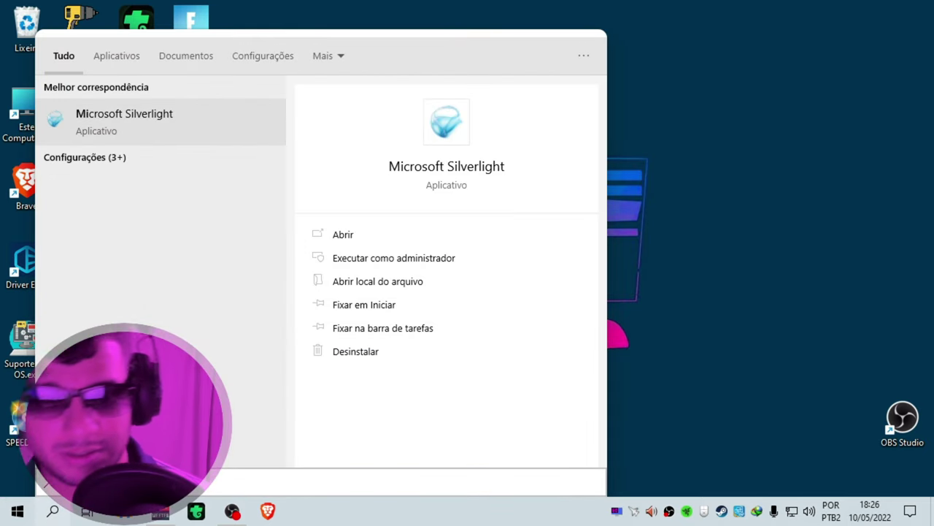
pyautogui.press('Return')
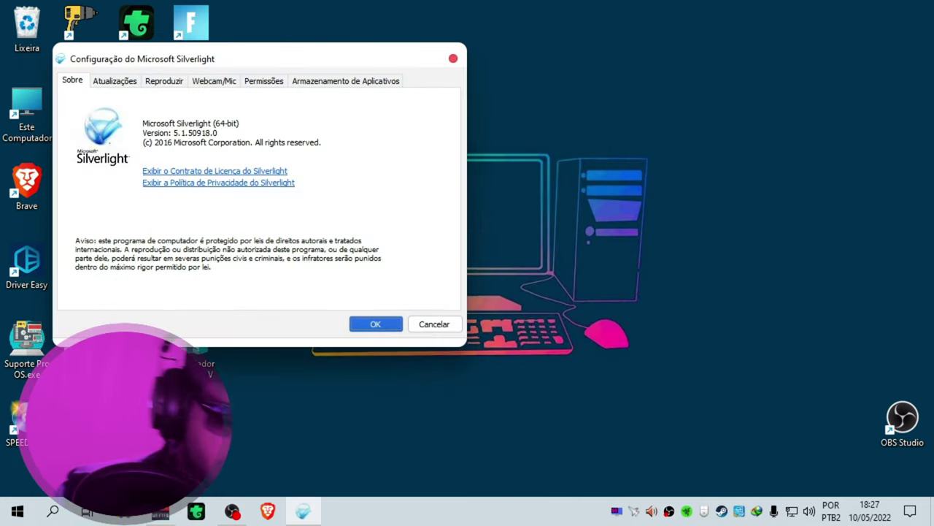
pyautogui.click(453, 59)
# Find the Microsoft Store through Windows search, open it and look over its home page
pyautogui.click(65, 513)
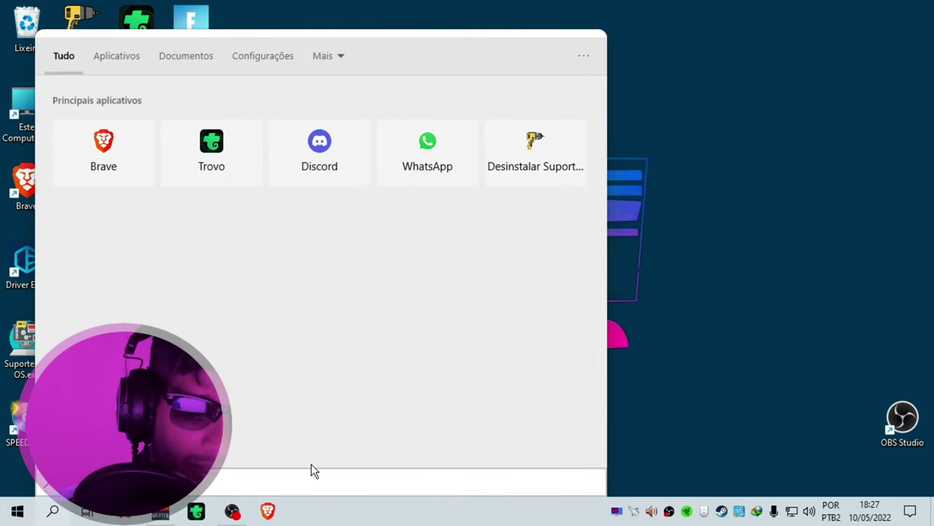
pyautogui.write('mi')
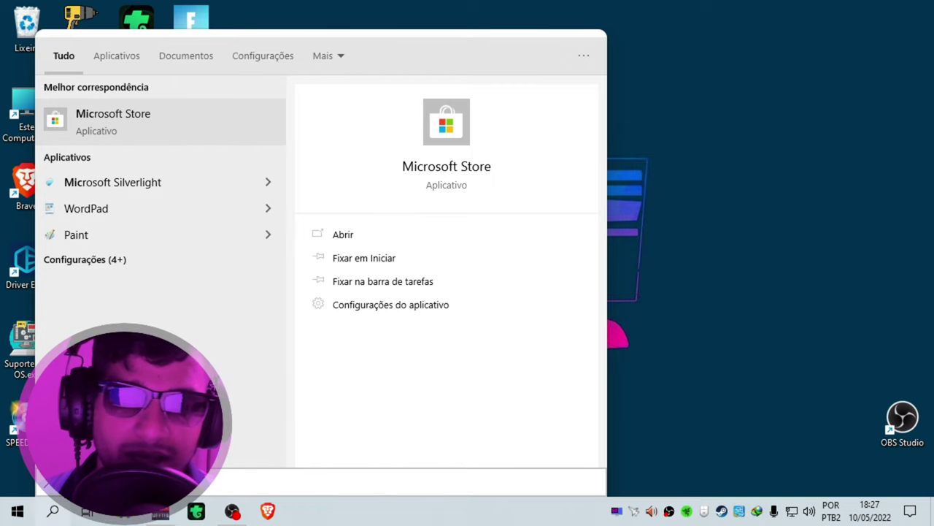
pyautogui.click(362, 233)
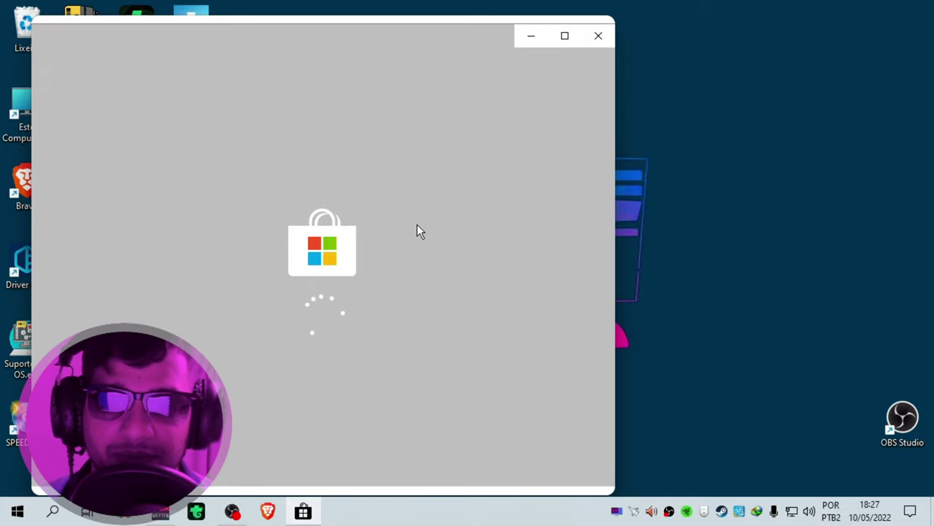
pyautogui.scroll(-10, 419, 250)
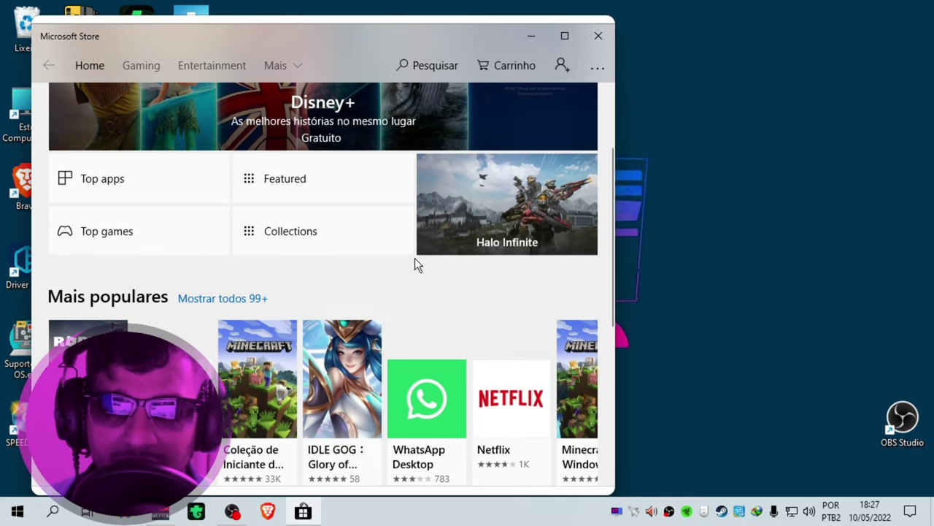
pyautogui.scroll(-5, 424, 284)
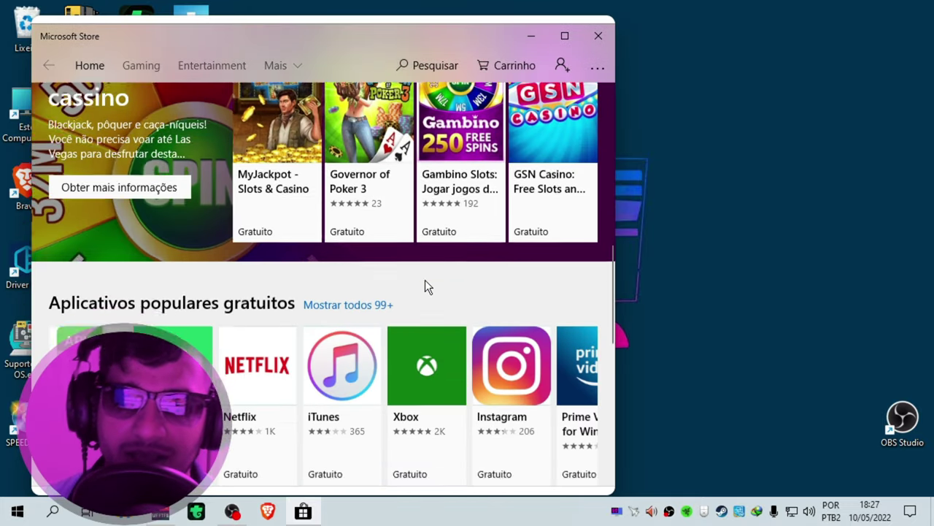
pyautogui.scroll(7, 423, 270)
pyautogui.scroll(8, 432, 275)
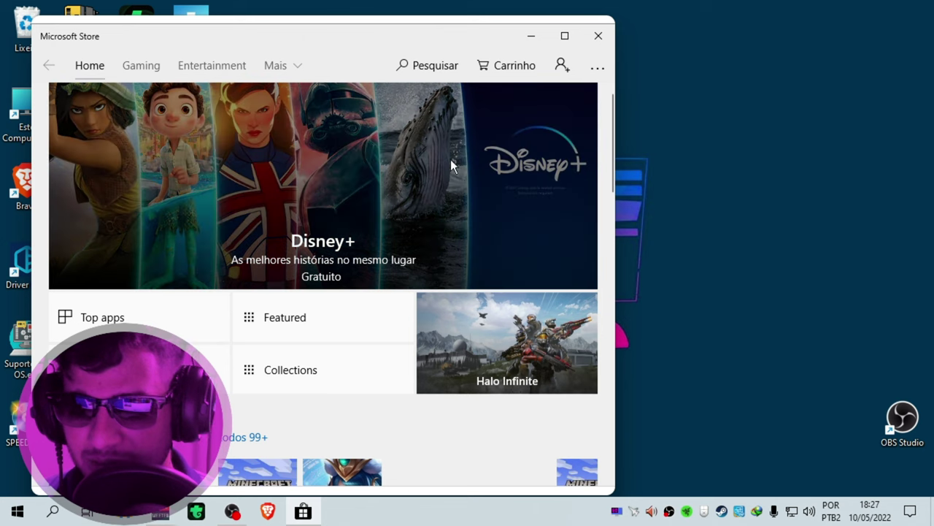
# Minimize the Microsoft Store and open the Windows Services console from Task Manager's services list
pyautogui.click(531, 35)
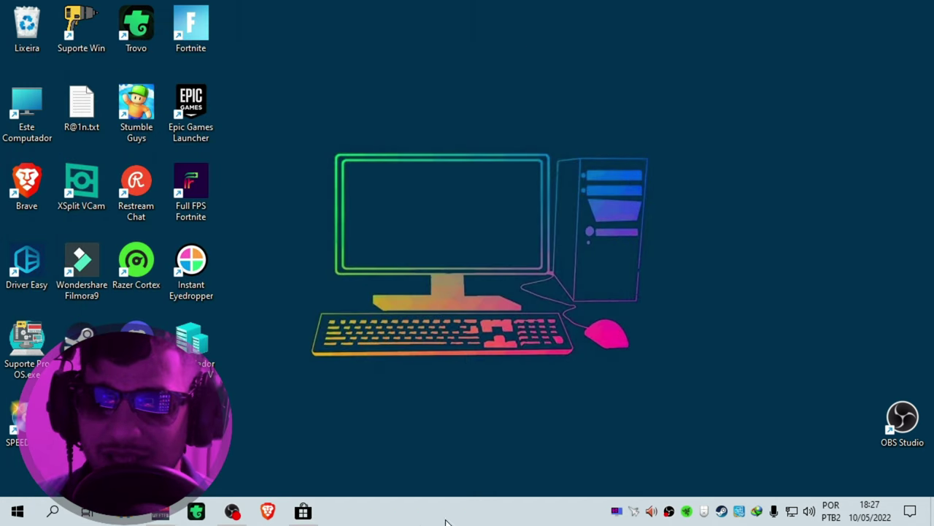
pyautogui.rightClick(423, 513)
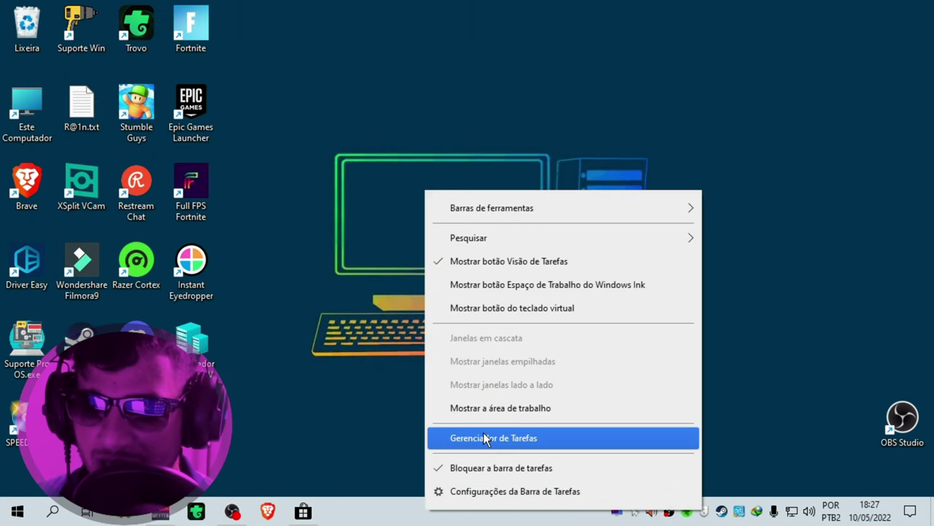
pyautogui.click(486, 438)
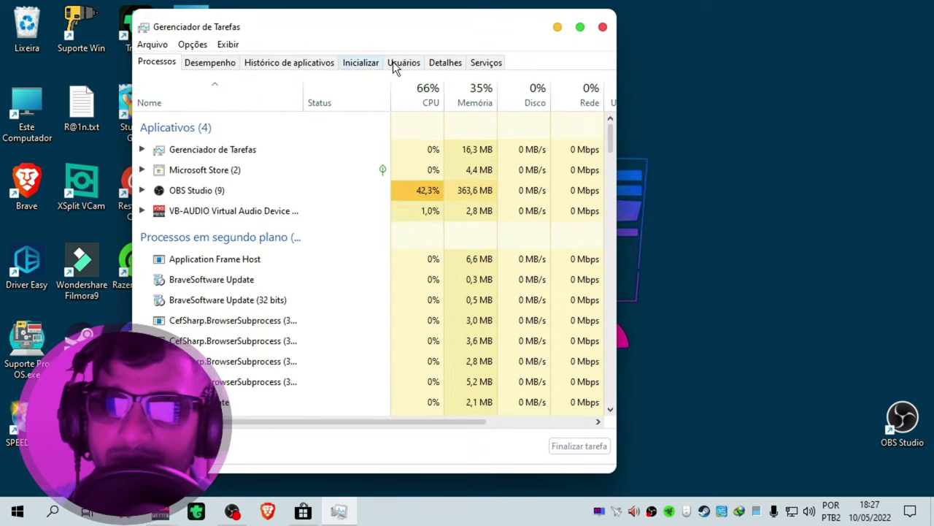
pyautogui.click(484, 65)
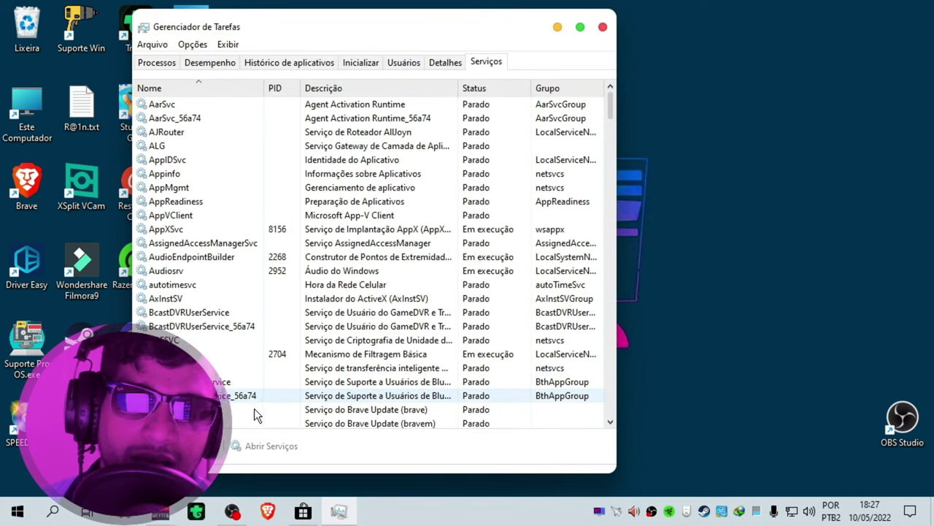
pyautogui.click(270, 448)
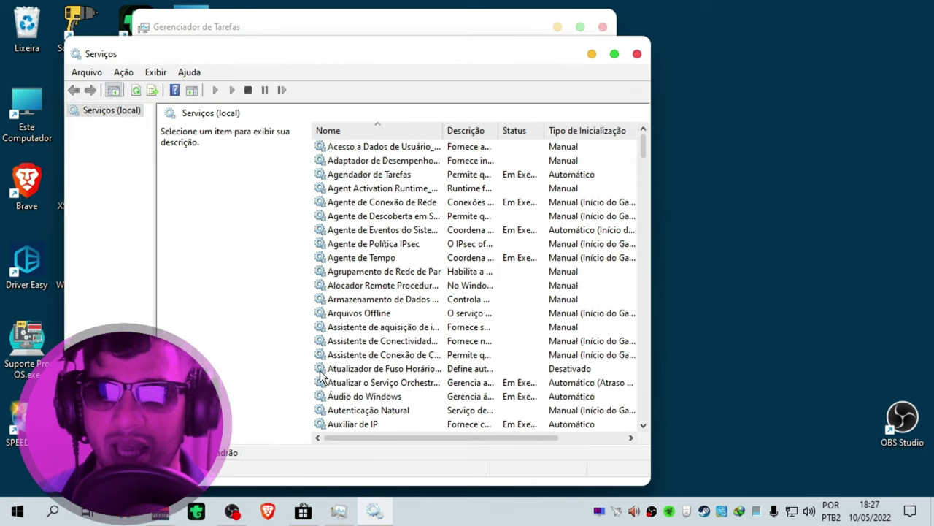
# Find the Windows Update service in the services list and open its properties
pyautogui.scroll(-15, 409, 354)
pyautogui.scroll(-20, 409, 360)
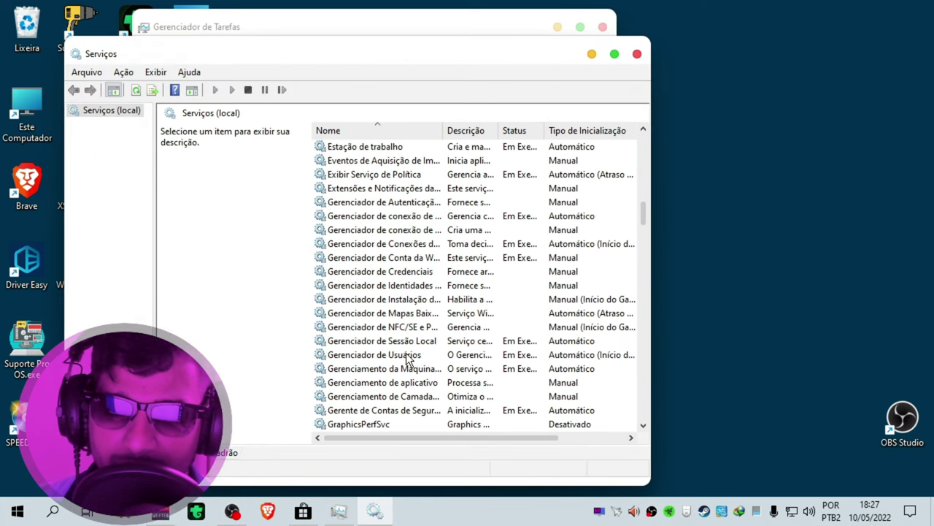
pyautogui.scroll(-20, 381, 380)
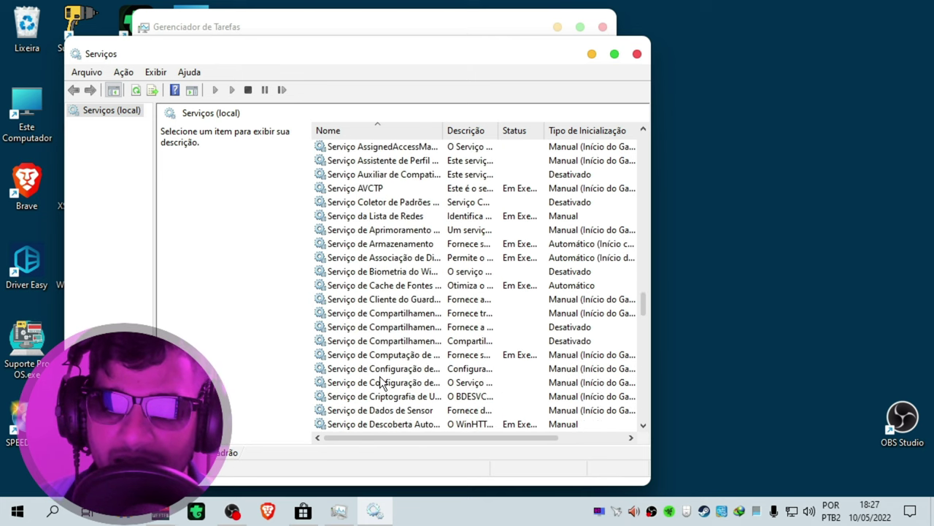
pyautogui.scroll(-13, 377, 372)
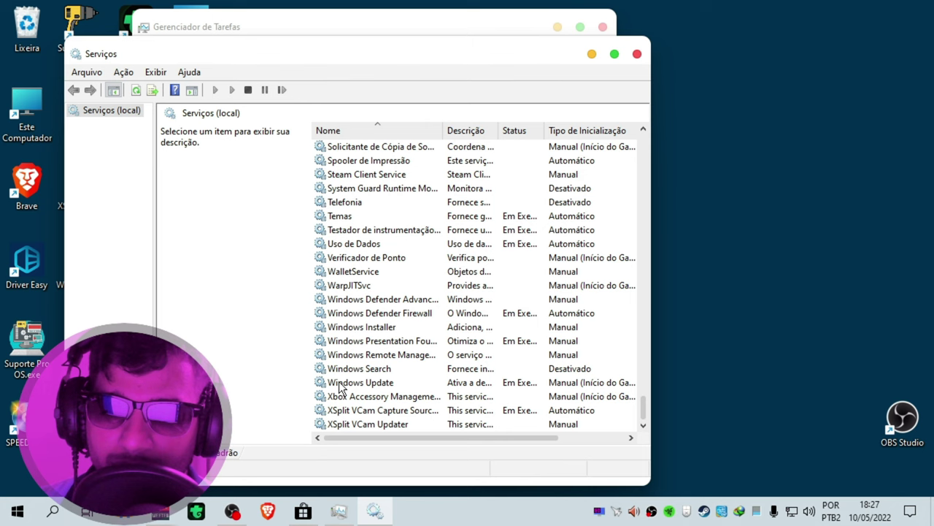
pyautogui.doubleClick(340, 384)
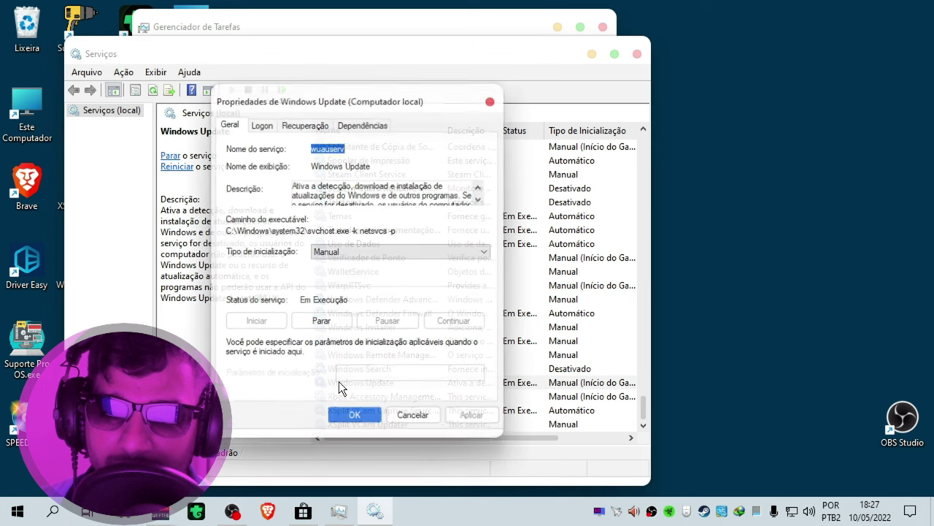
# Set the Windows Update service's startup type to Desativado, apply the change and close its properties
pyautogui.click(372, 255)
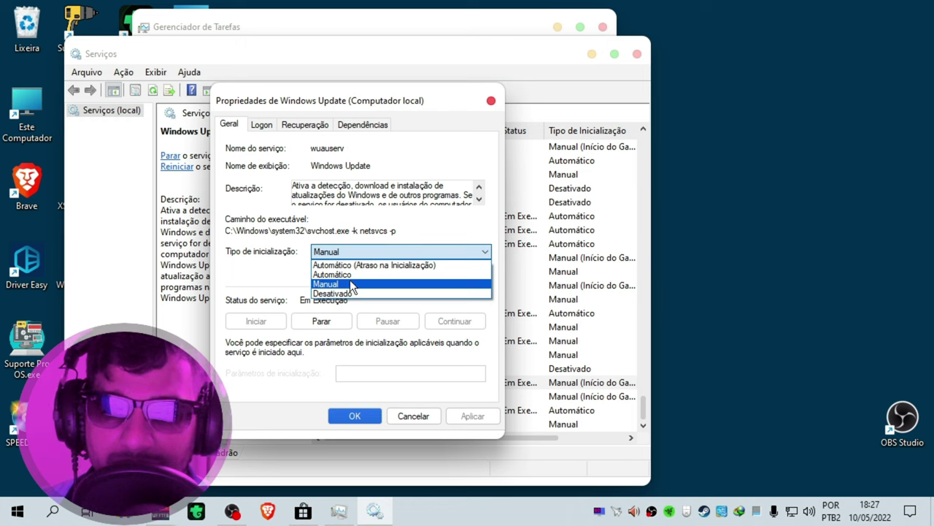
pyautogui.click(346, 256)
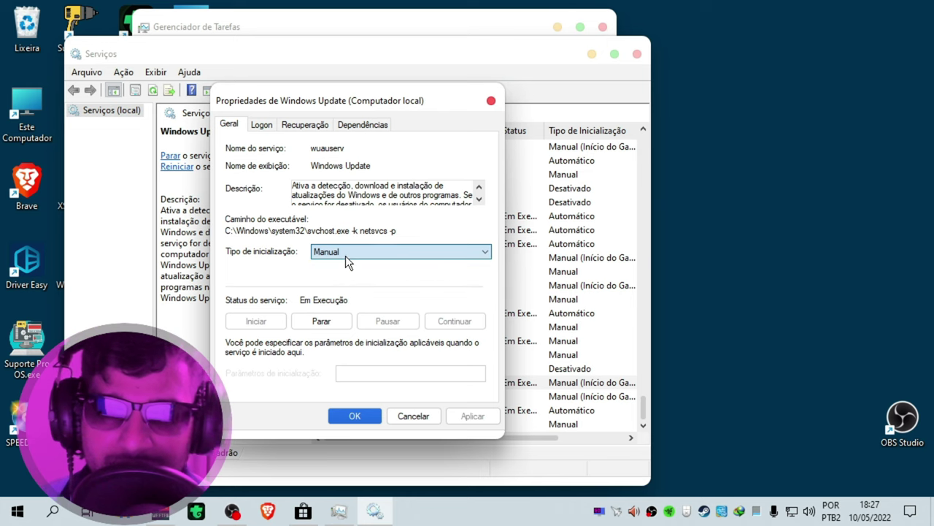
pyautogui.moveTo(338, 507)
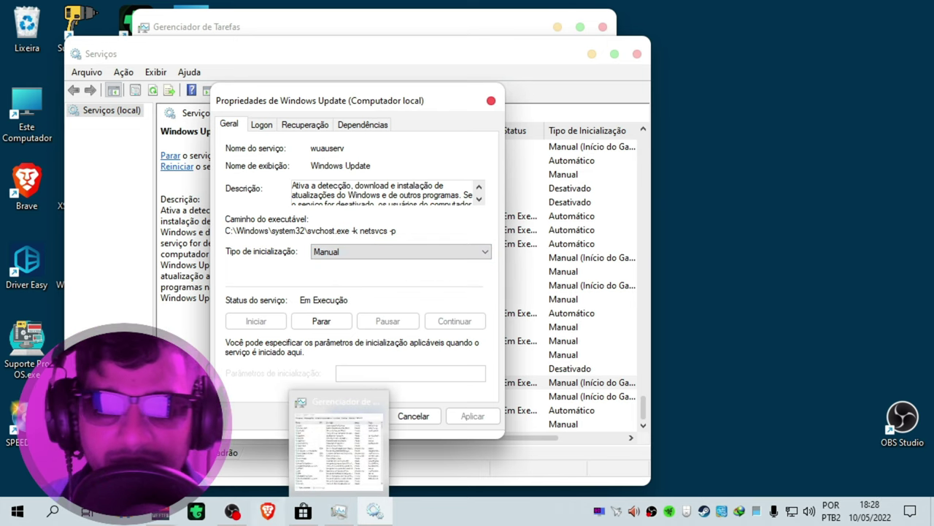
pyautogui.click(368, 252)
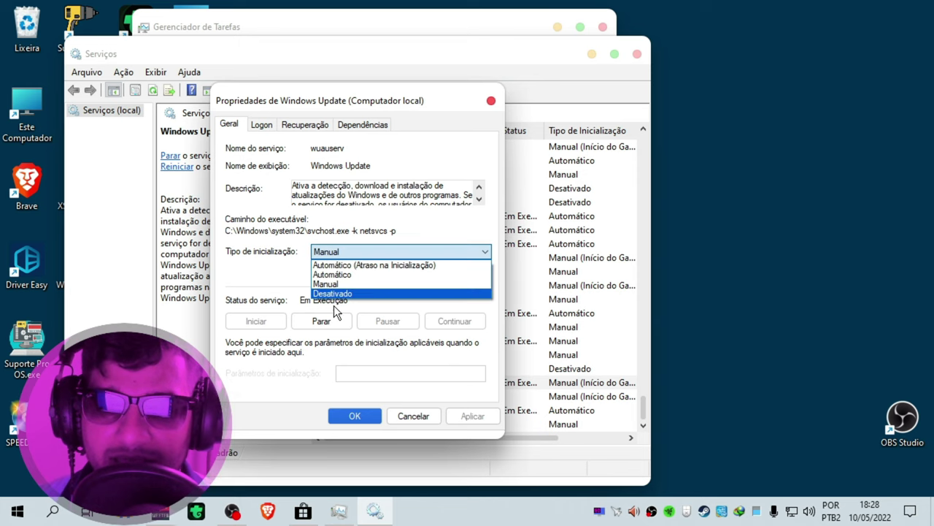
pyautogui.click(344, 293)
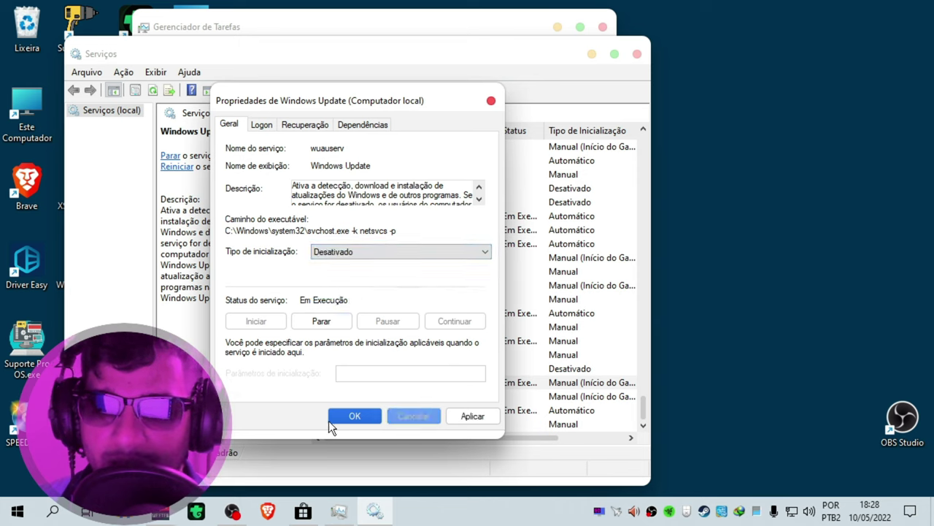
pyautogui.click(481, 415)
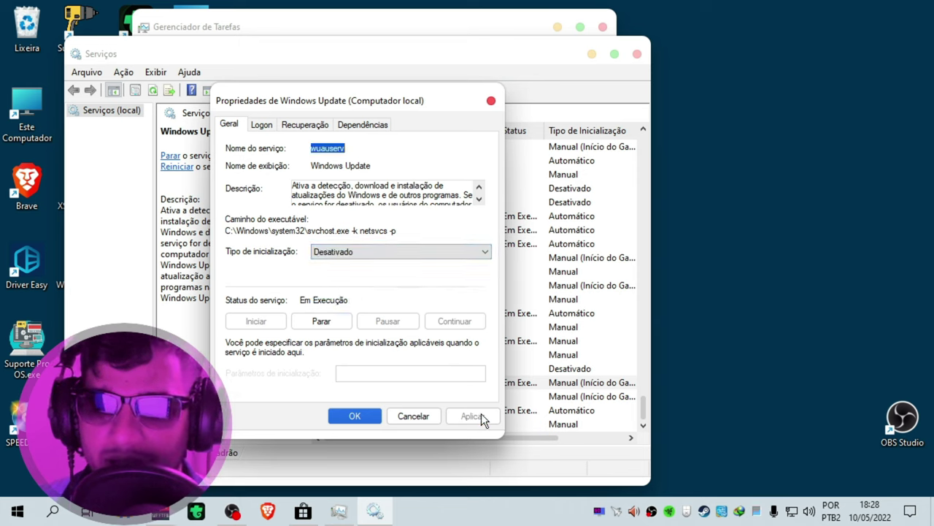
pyautogui.click(365, 417)
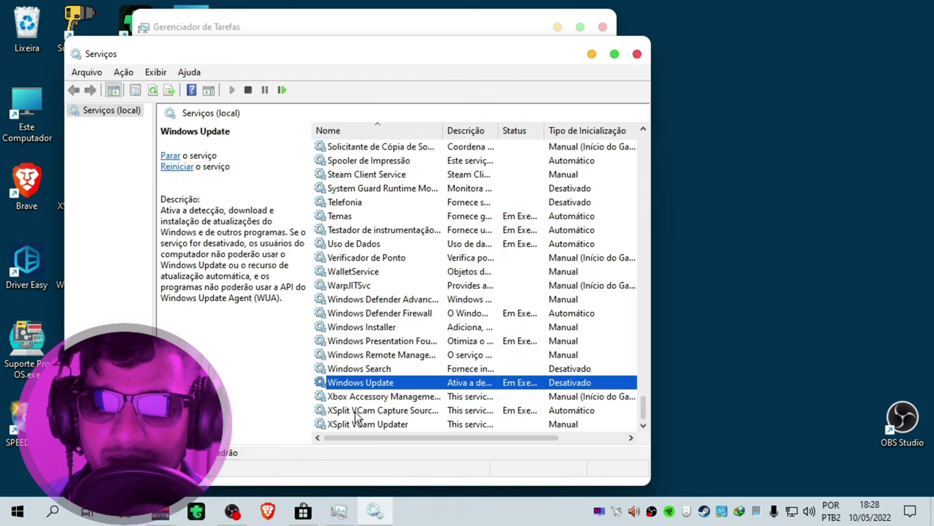
# Search Windows for "mic", open the Microsoft Store to check that it launches, and close it
pyautogui.click(54, 511)
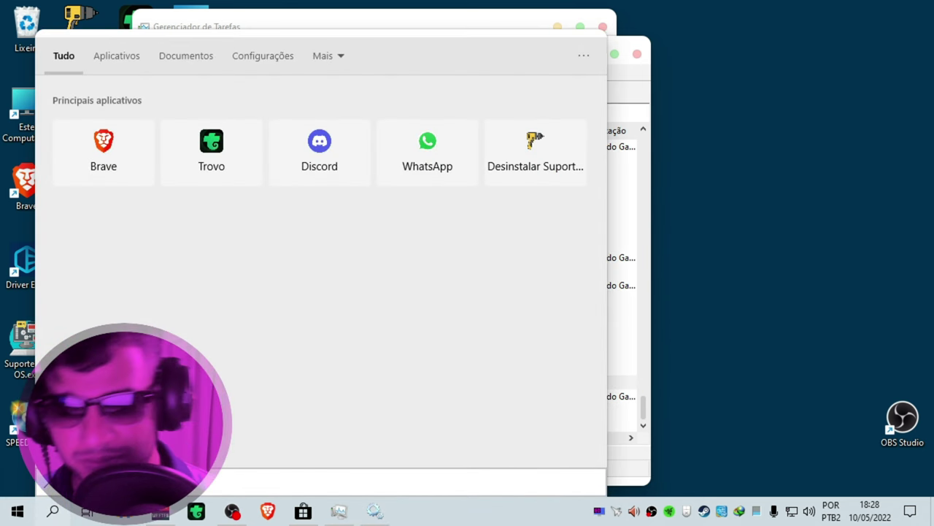
pyautogui.write('mic')
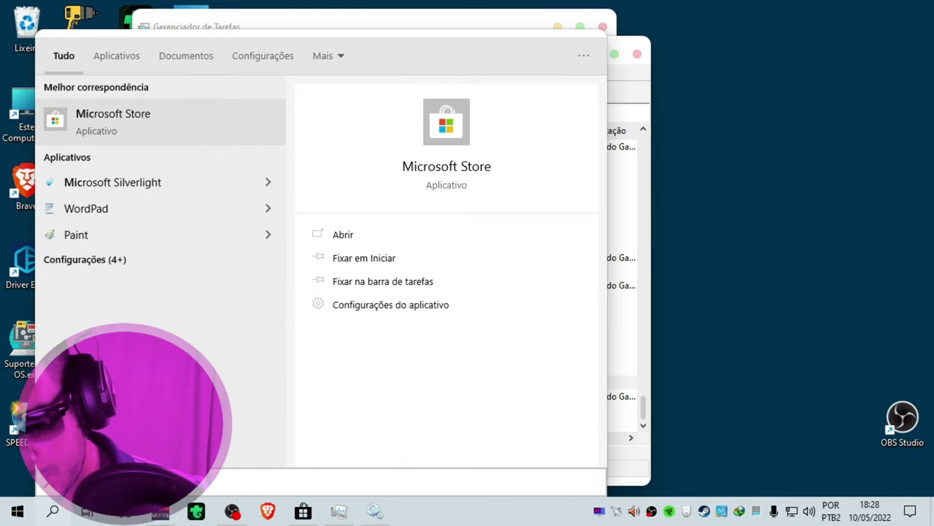
pyautogui.click(342, 241)
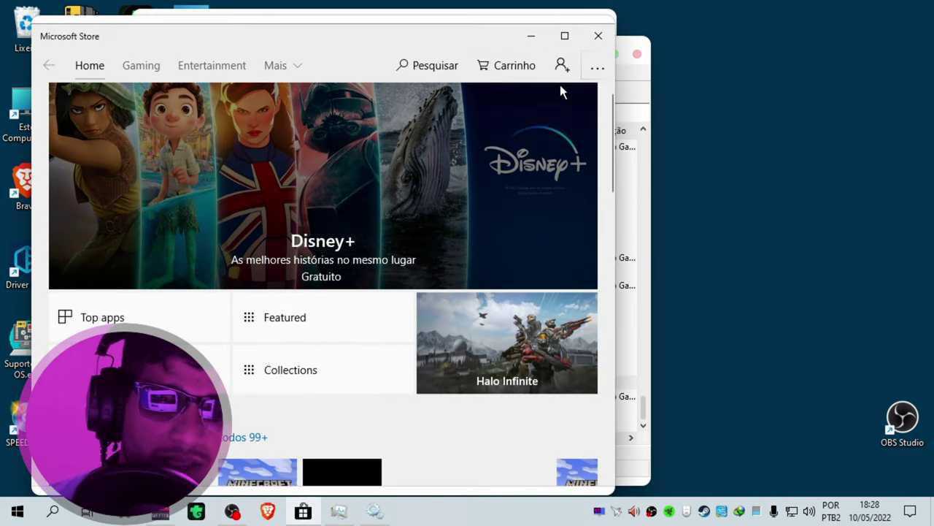
pyautogui.click(597, 36)
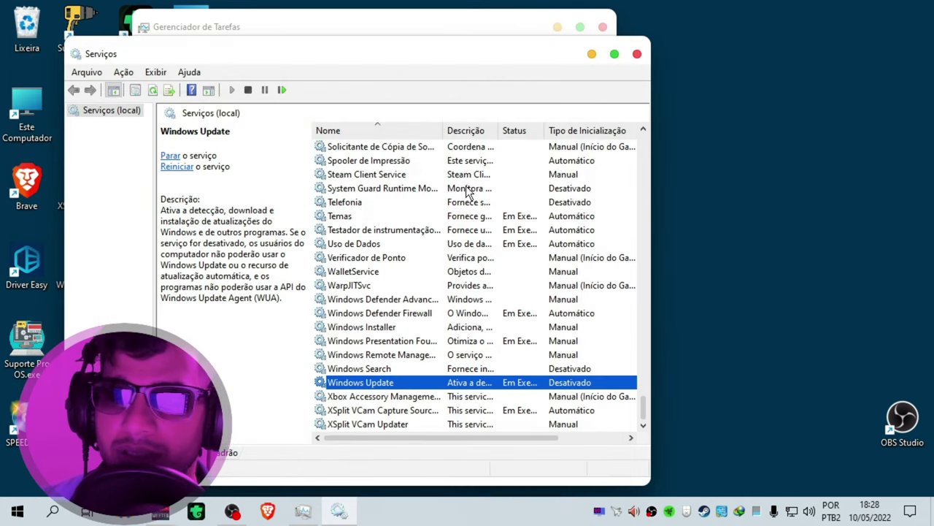
# Open the Microsoft Store again with a Windows search for "mic" and look through the apps on its home page
pyautogui.click(53, 511)
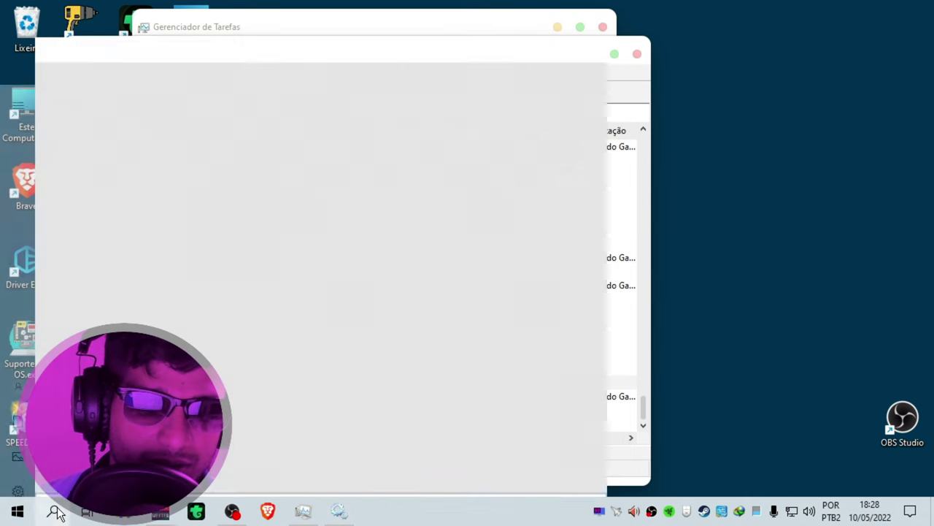
pyautogui.write('mic')
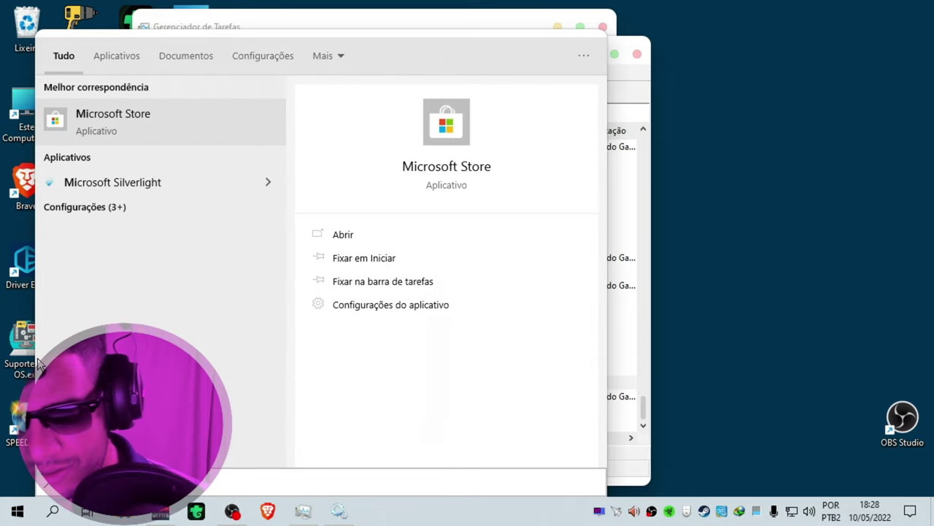
pyautogui.click(354, 243)
pyautogui.scroll(-10, 487, 233)
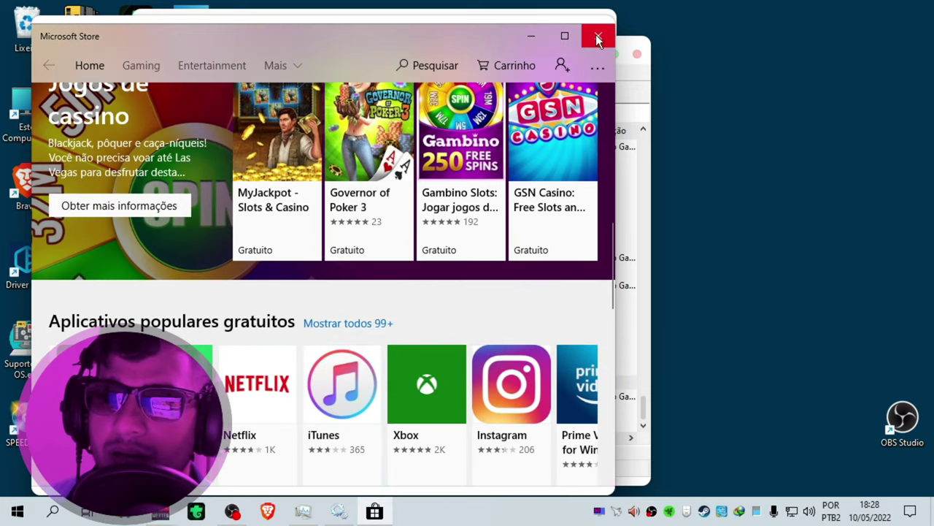
# Close the Microsoft Store, Services and Task Manager windows to return to the desktop
pyautogui.click(598, 39)
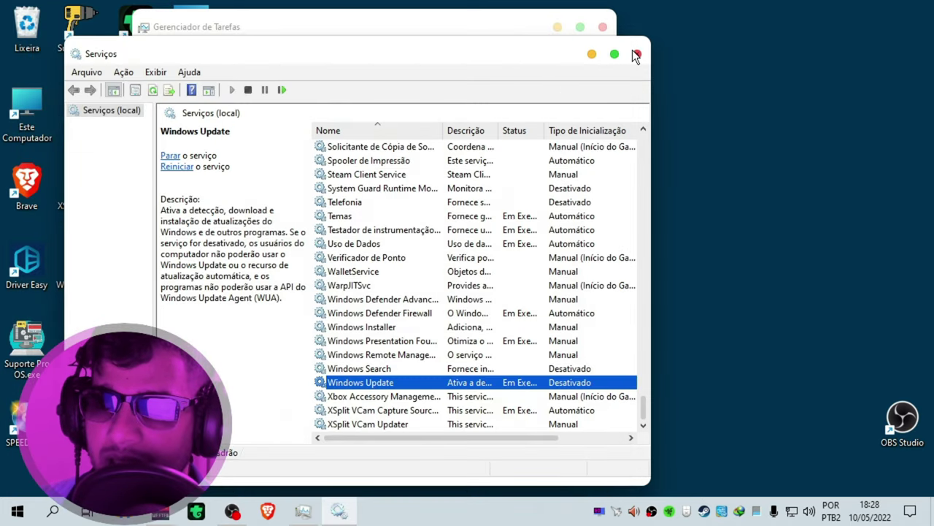
pyautogui.click(636, 55)
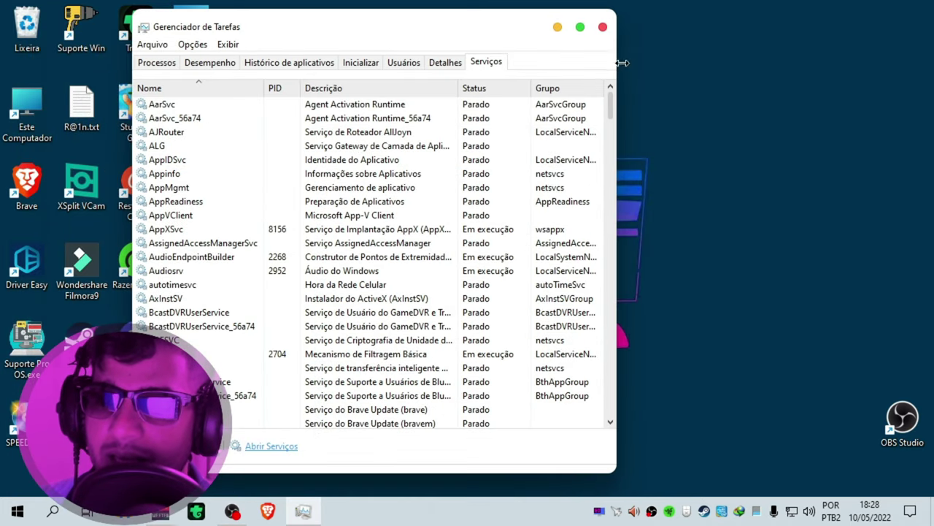
pyautogui.click(602, 27)
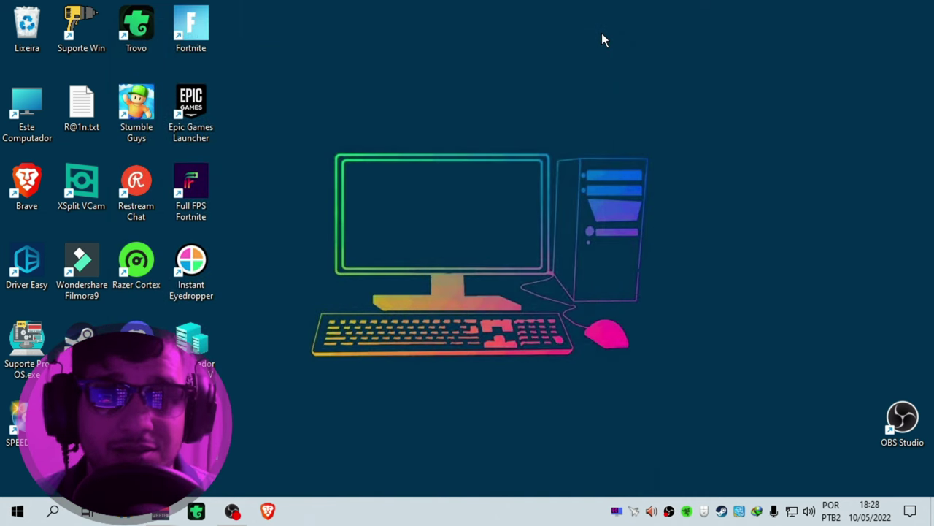